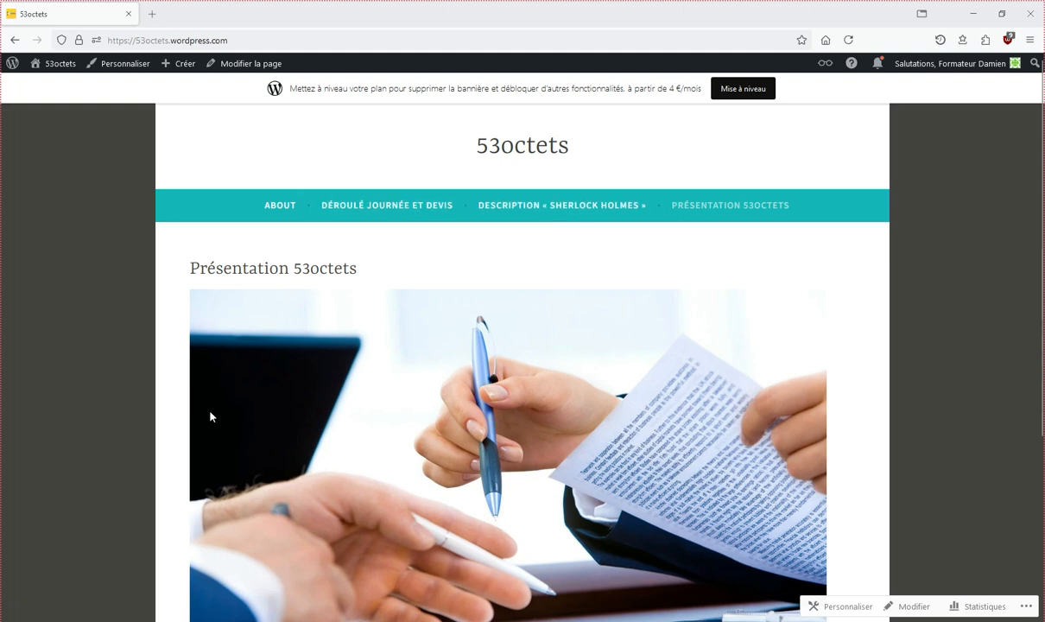
Open the customizer for the active Dara theme from the site's theme list.
mouse_move(52, 63)
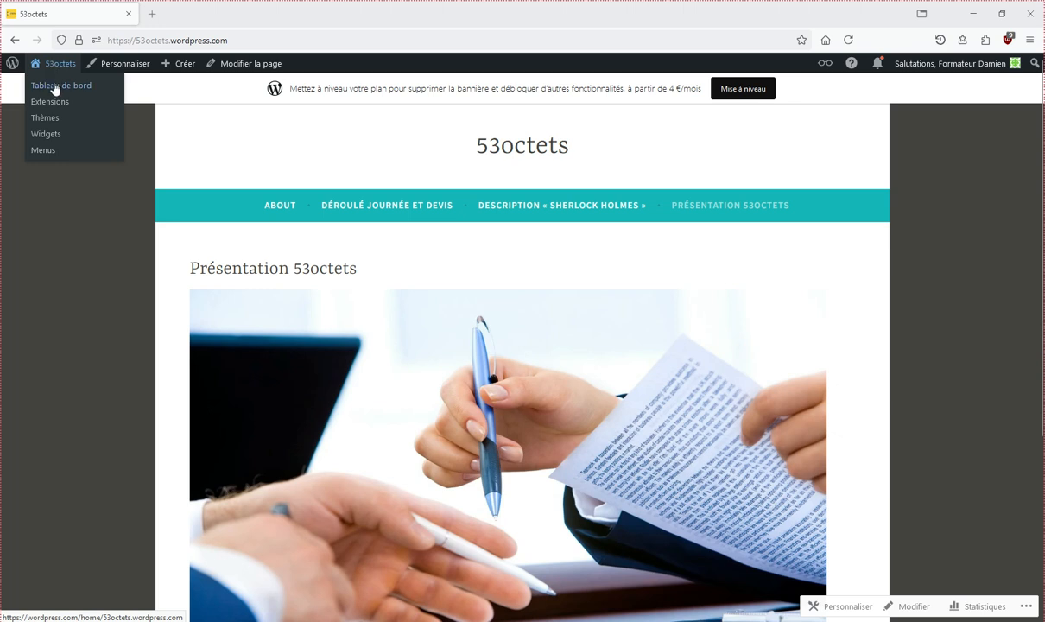
click(55, 87)
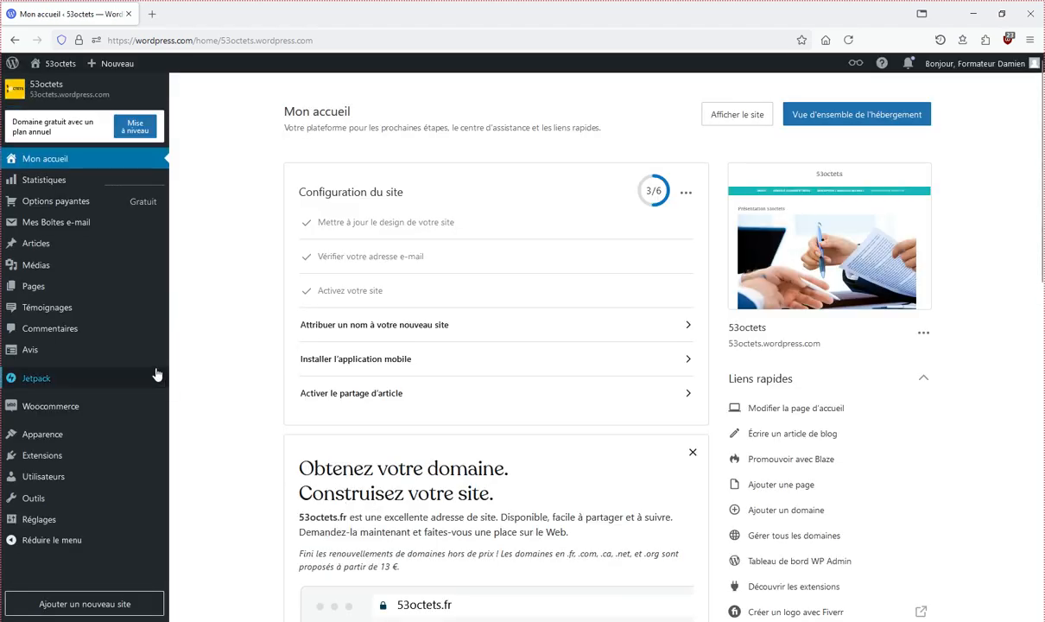
mouse_move(147, 363)
mouse_move(98, 448)
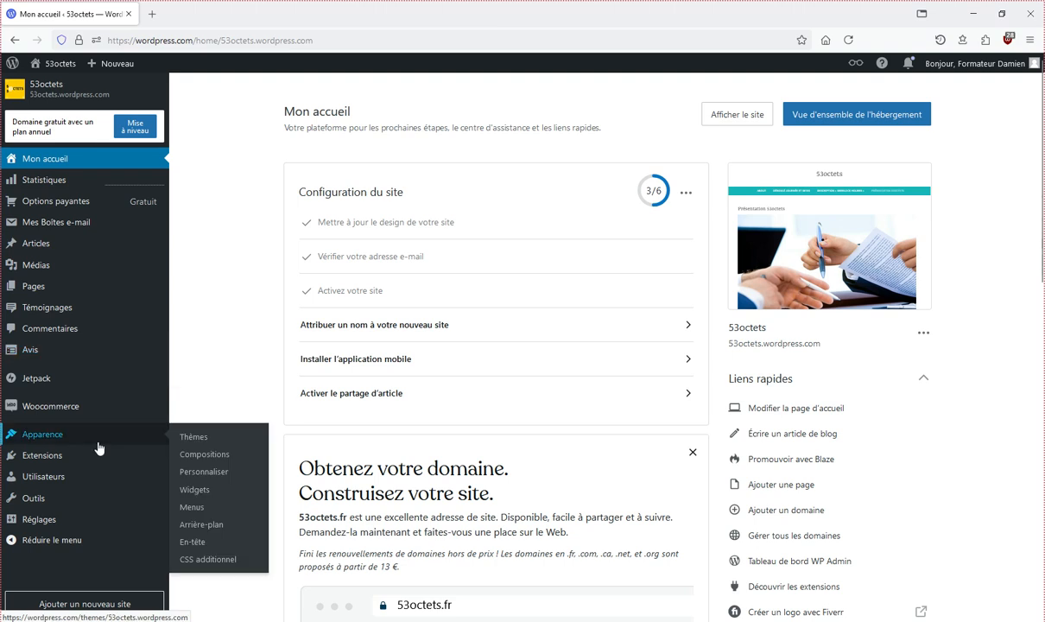
click(216, 438)
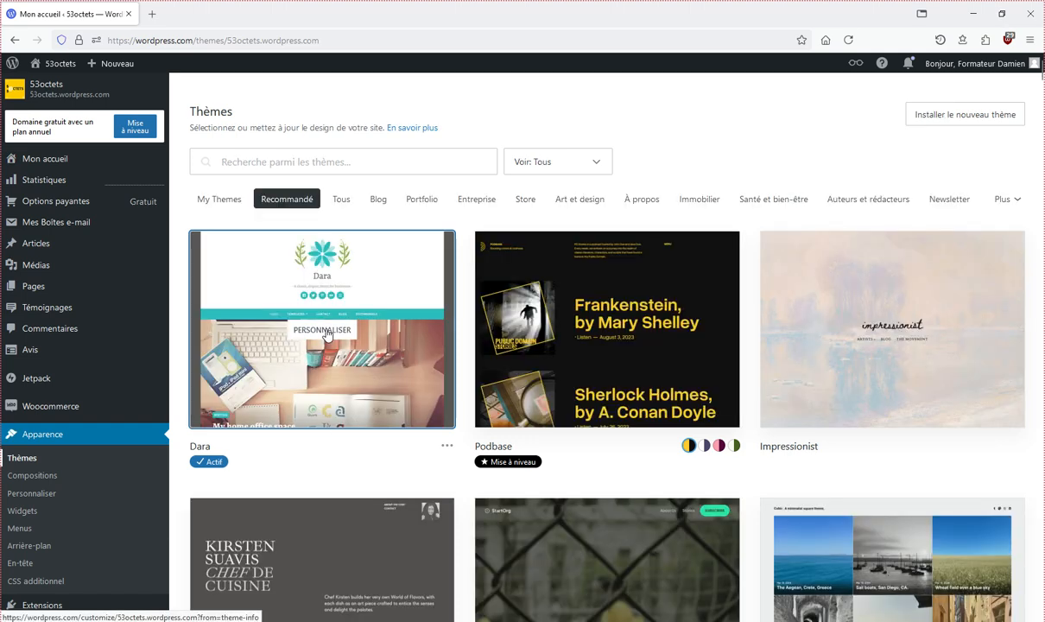
click(324, 331)
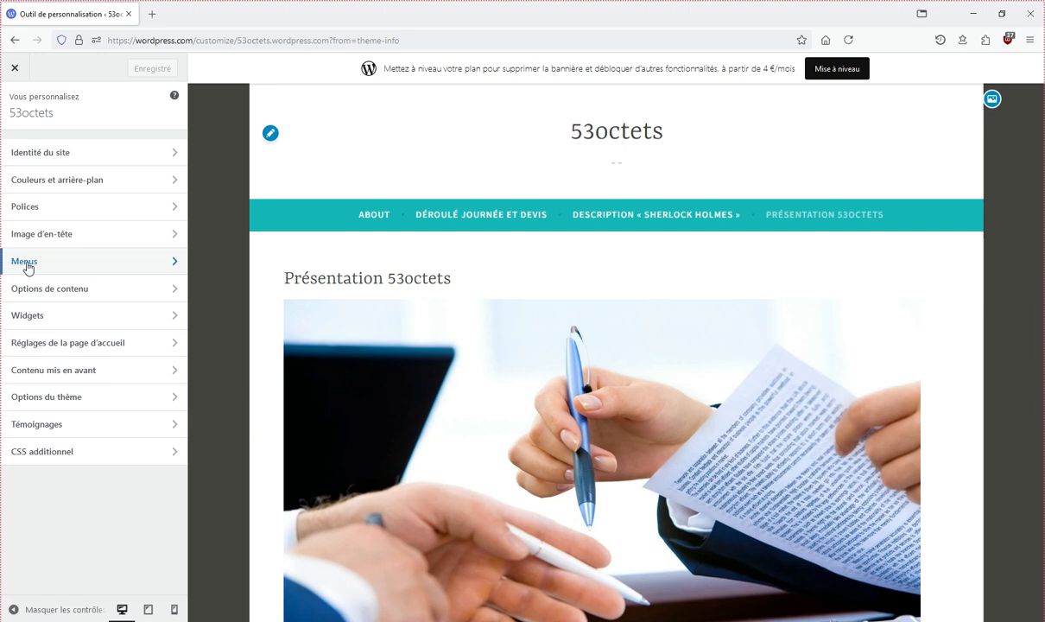
Create a new navigation menu named Menu1 and assign it to the En-tête location.
click(27, 263)
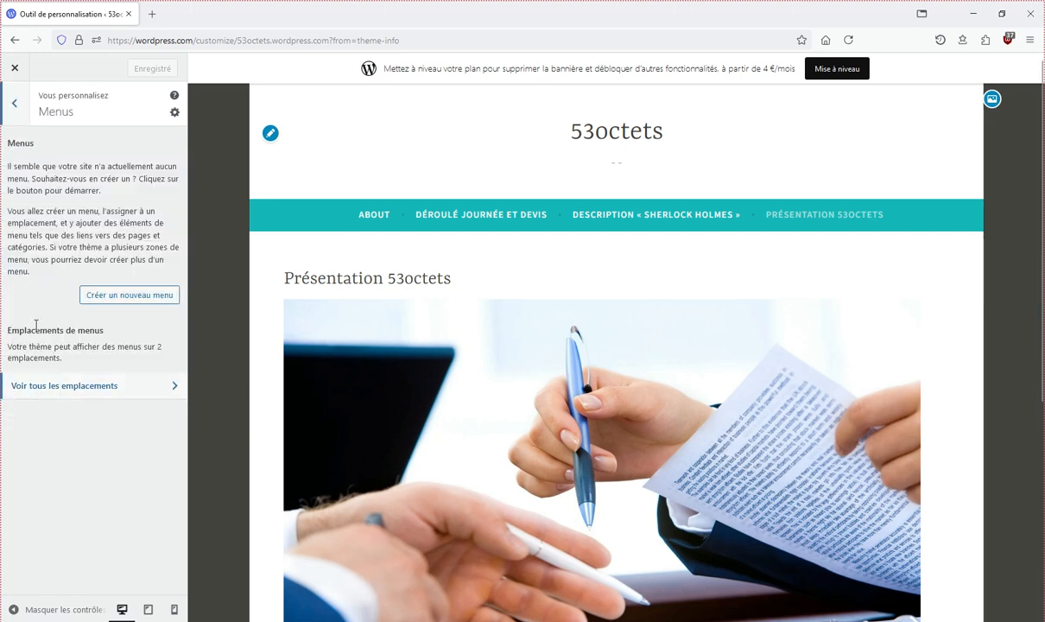
click(159, 295)
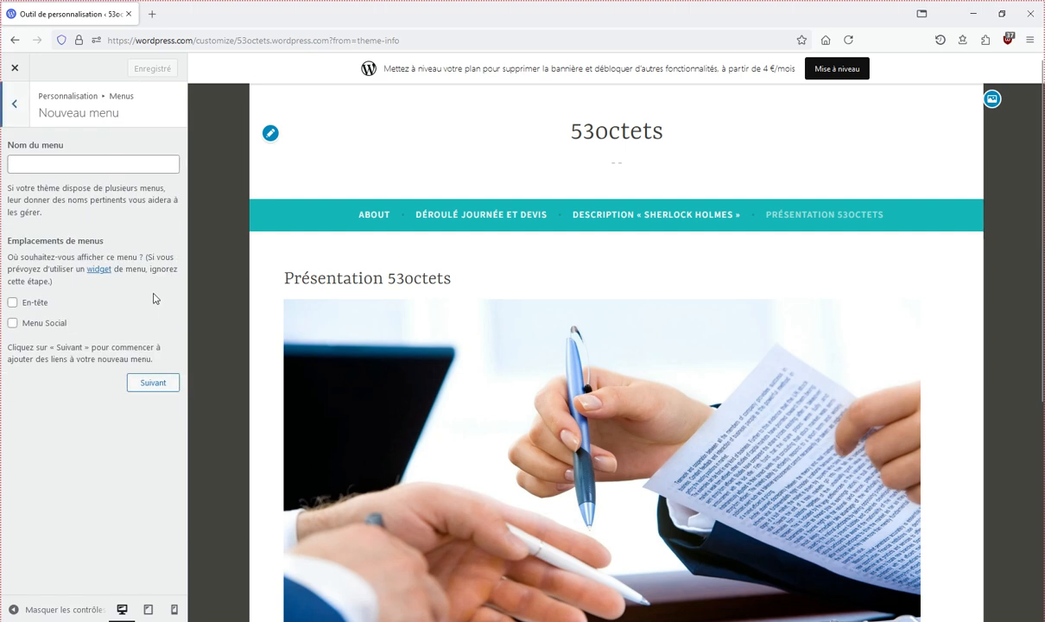
text(Menu1)
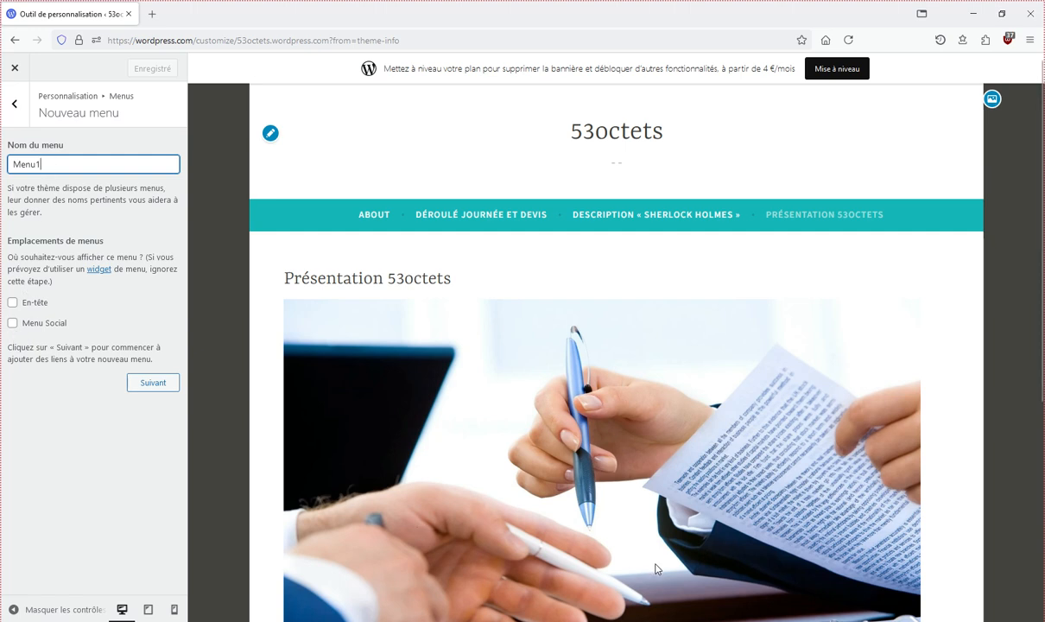
scroll(196, 391, down, 1)
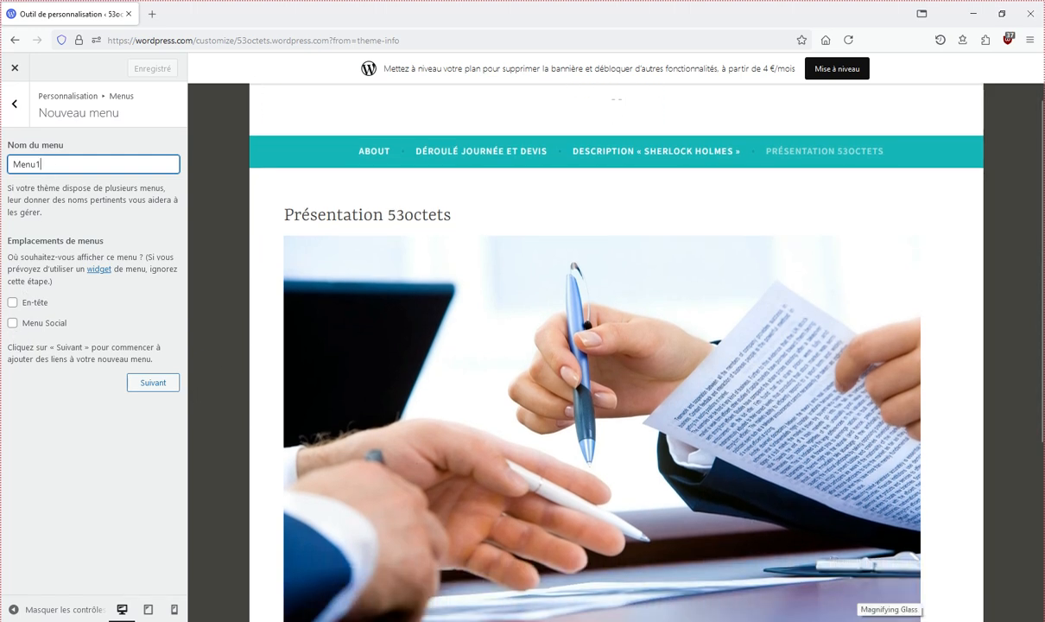
click(890, 620)
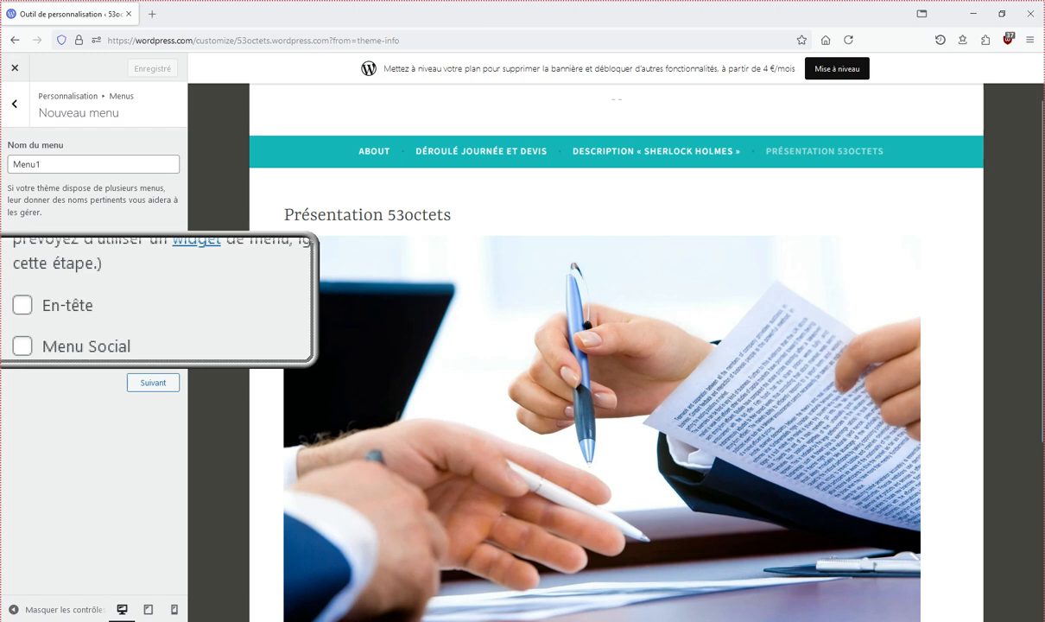
click(14, 303)
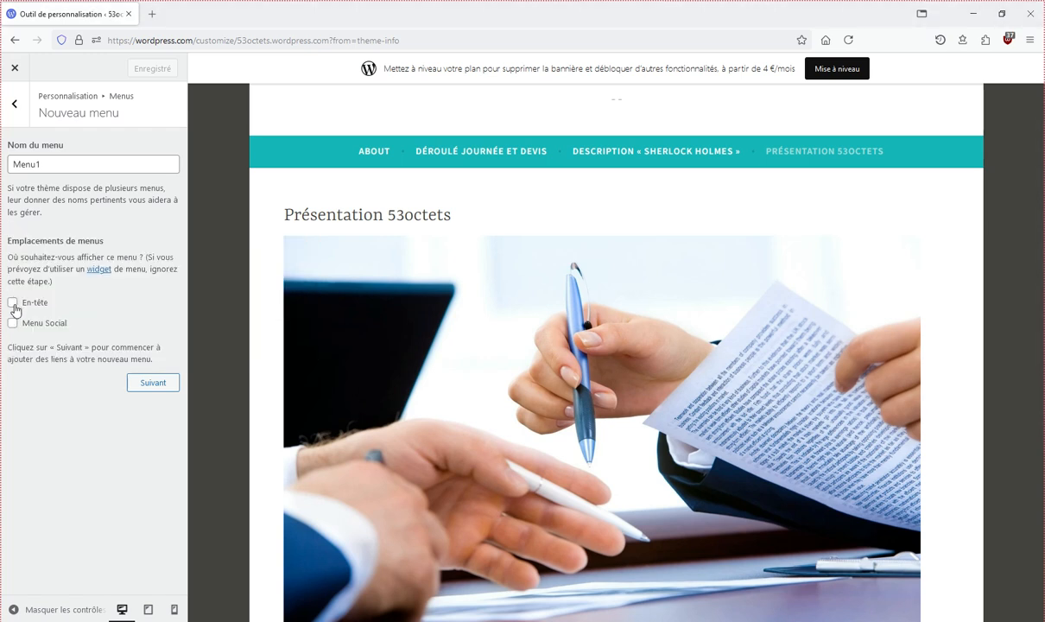
click(153, 383)
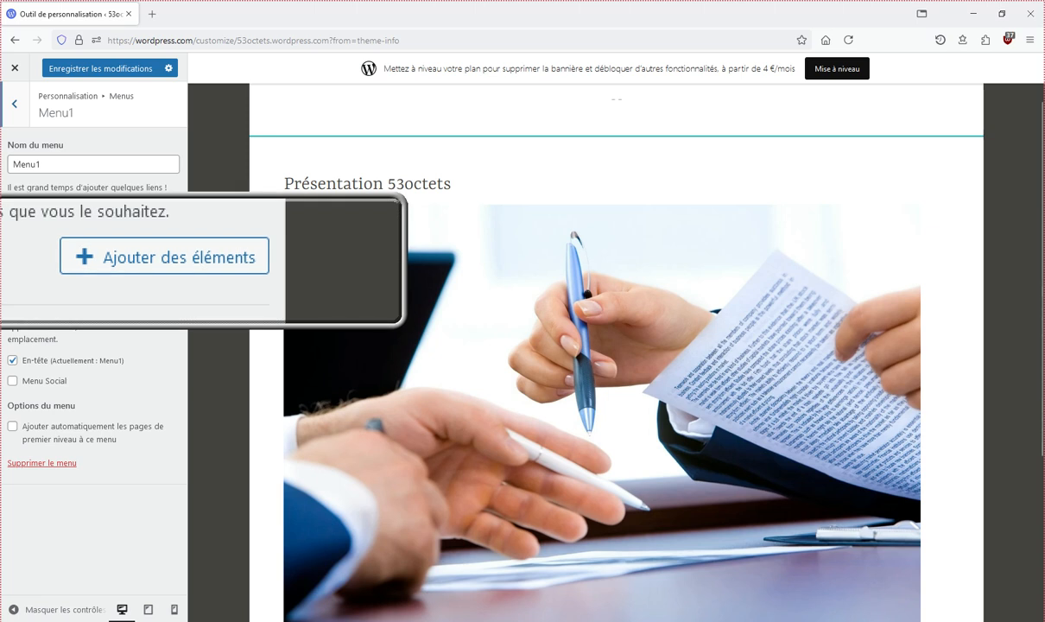
Add the pages Présentation 53octets, Déroulé journée et Devis, and Description "Sherlock Holmes" to Menu1.
click(135, 265)
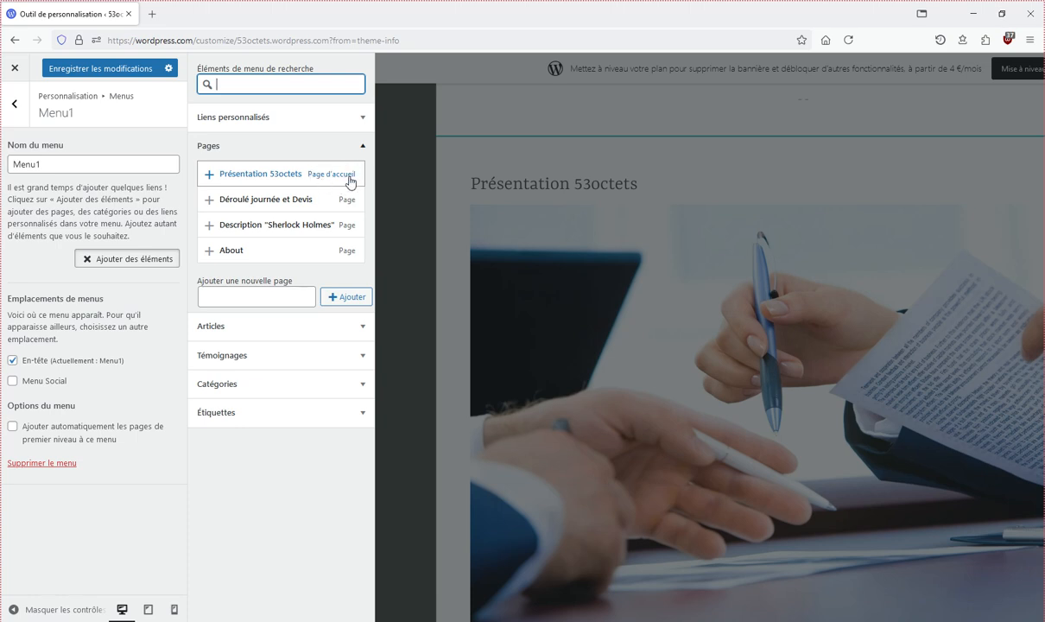
click(209, 178)
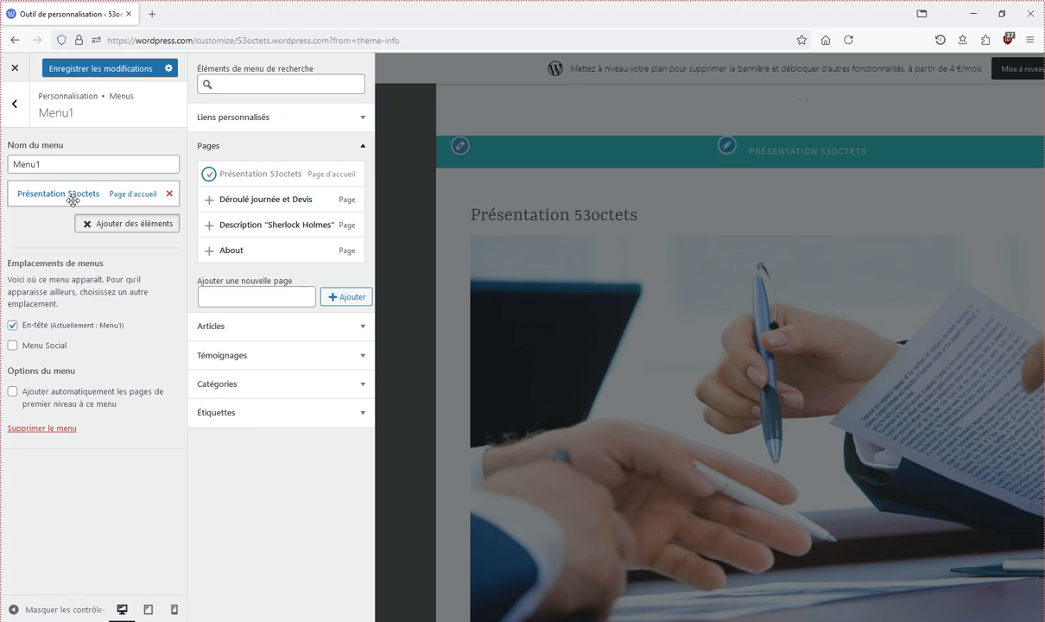
click(209, 200)
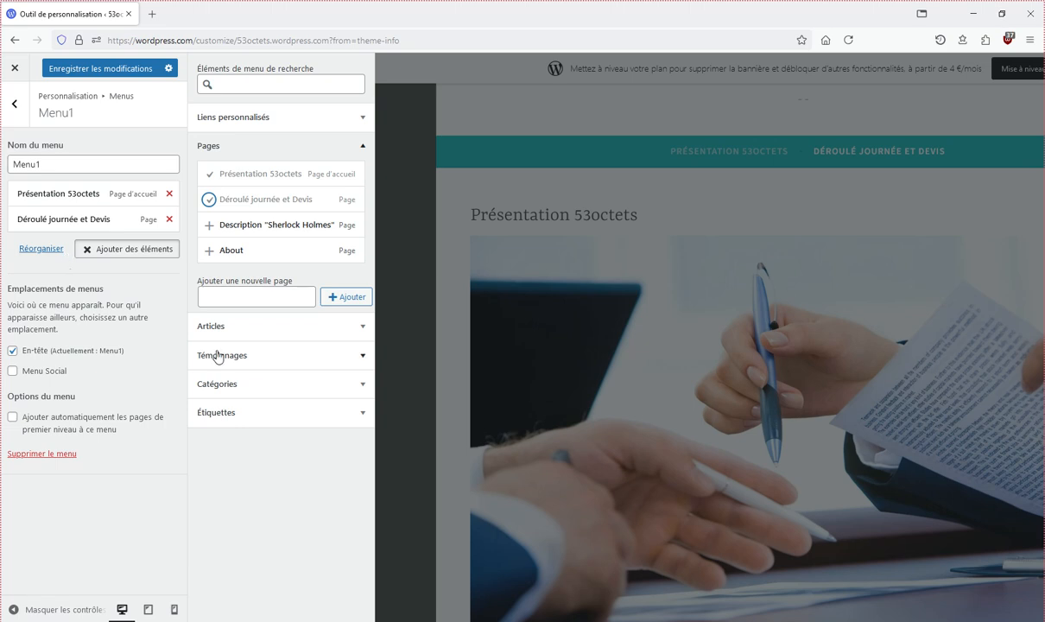
click(209, 226)
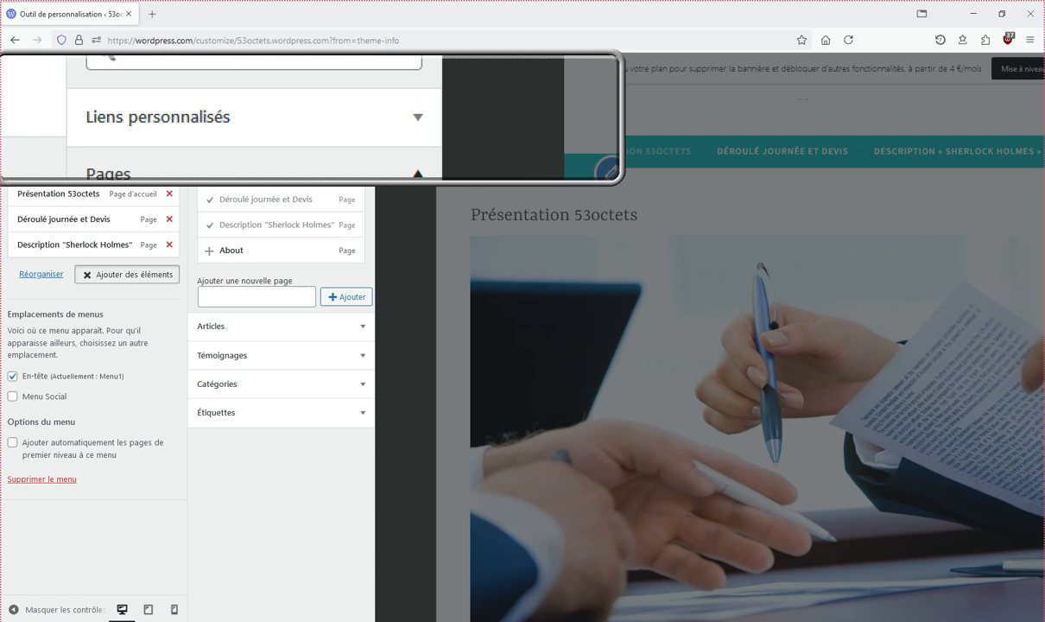
click(362, 118)
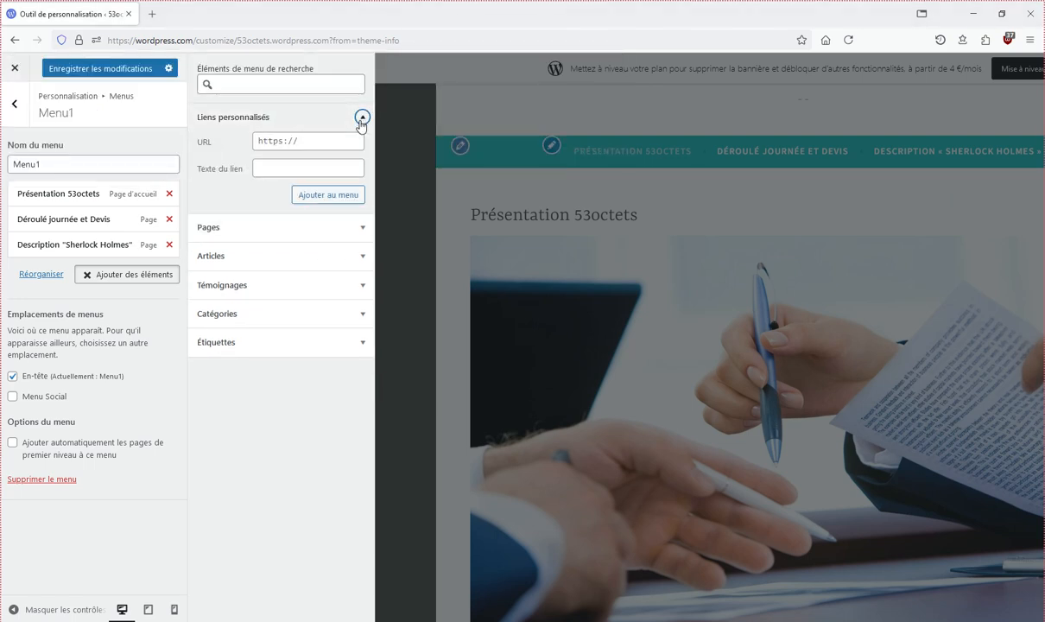
click(337, 141)
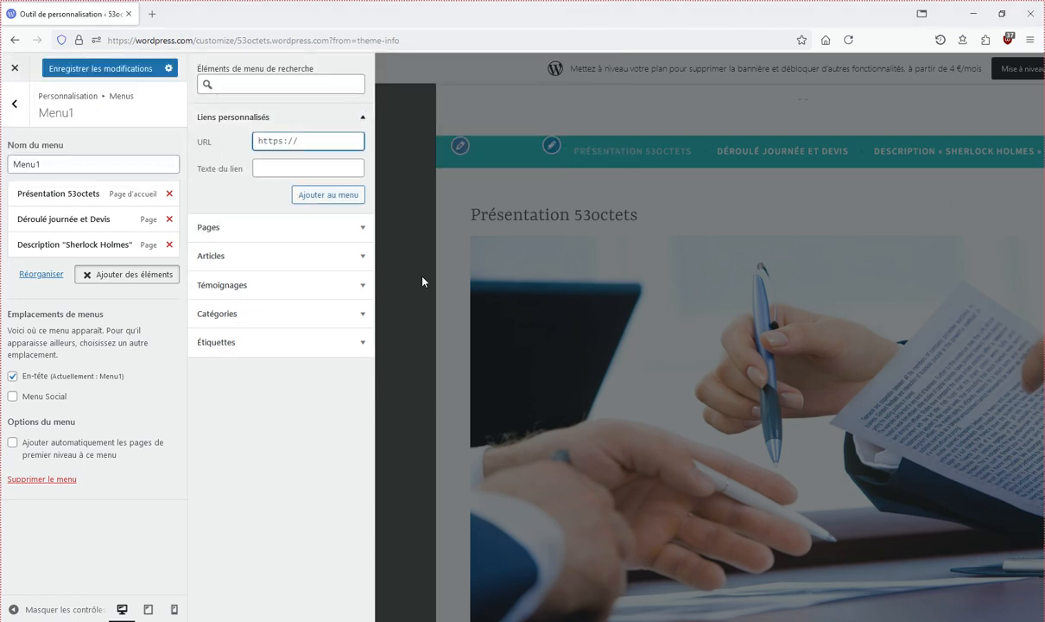
text(http://#)
drag(294, 141, 235, 144)
click(283, 169)
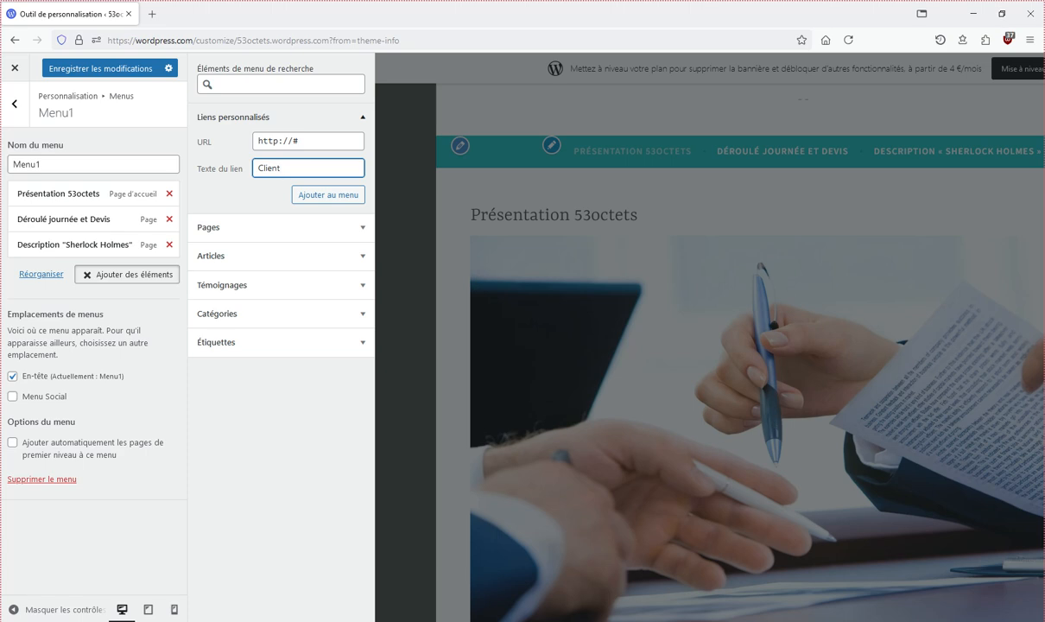
click(324, 197)
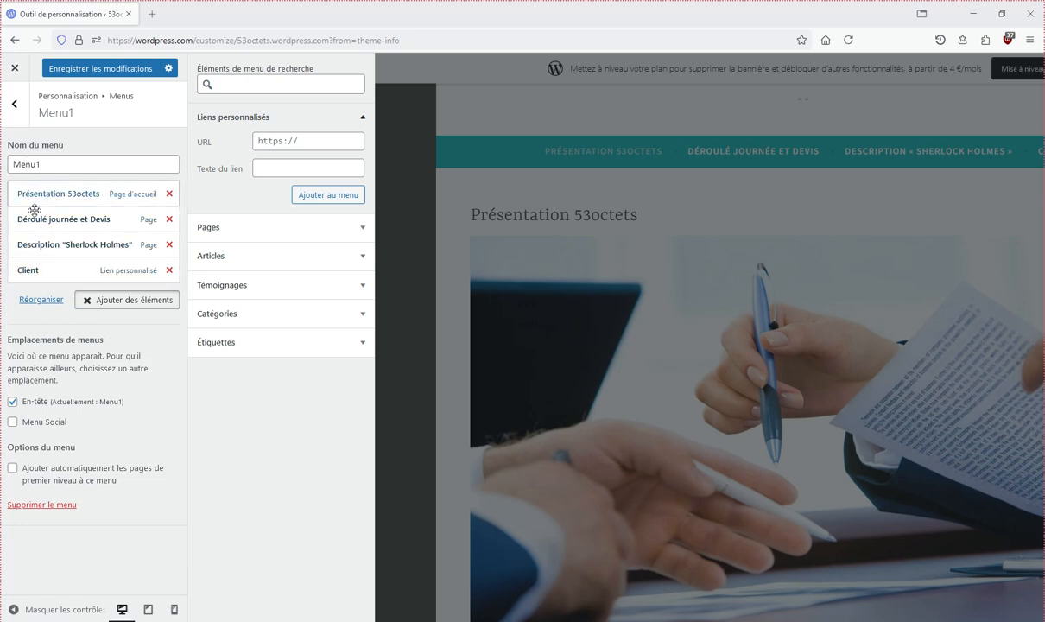
Move Client directly below Présentation 53octets and nest Déroulé journée et Devis and Description "Sherlock Holmes" under it as sub-items.
drag(50, 271, 51, 229)
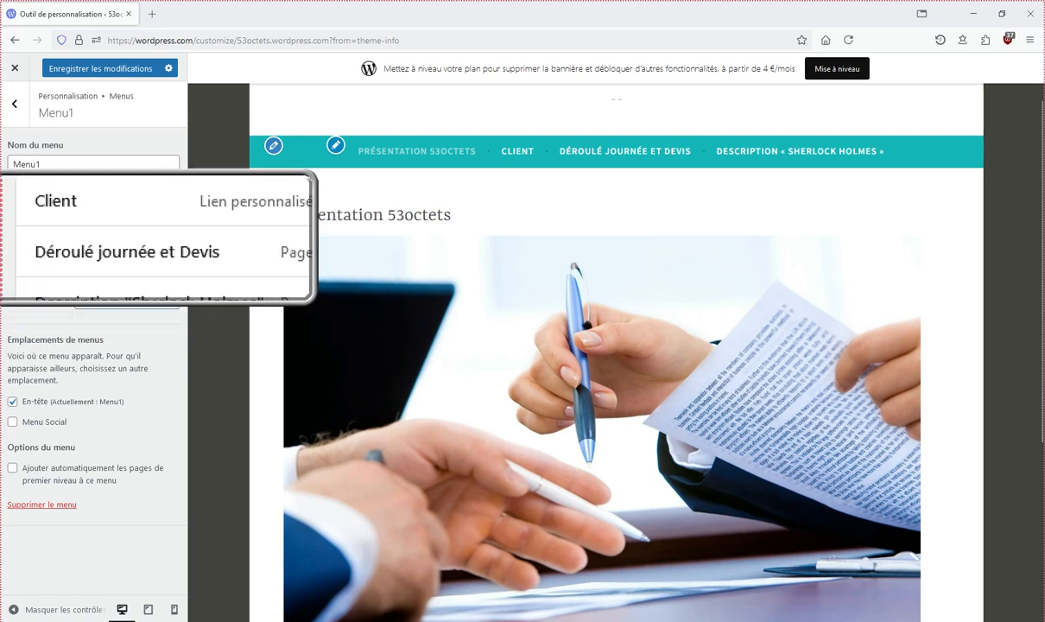
drag(31, 244, 53, 281)
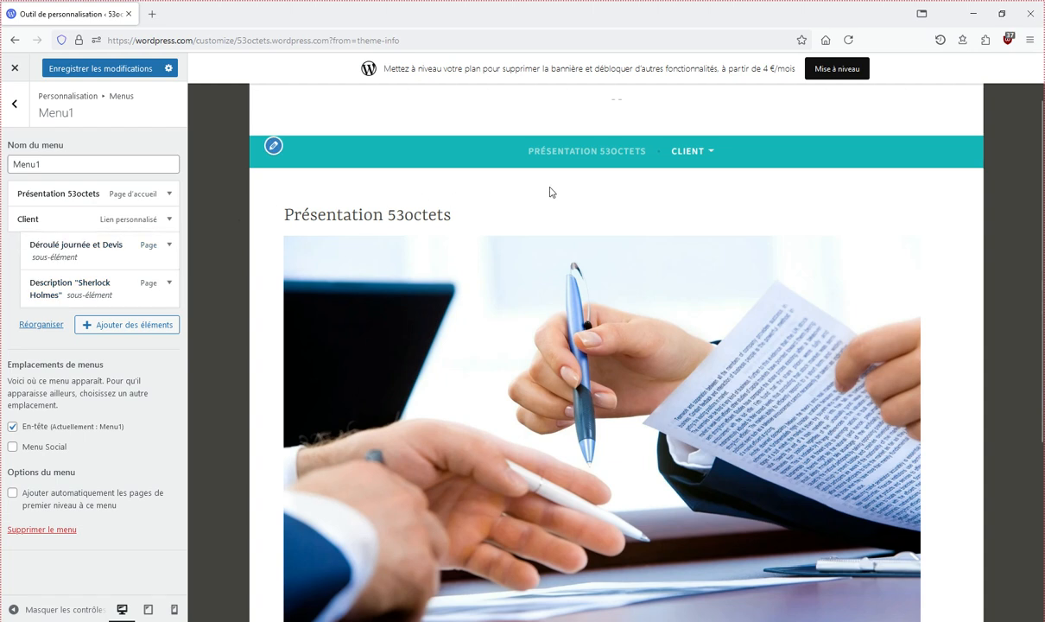
mouse_move(704, 155)
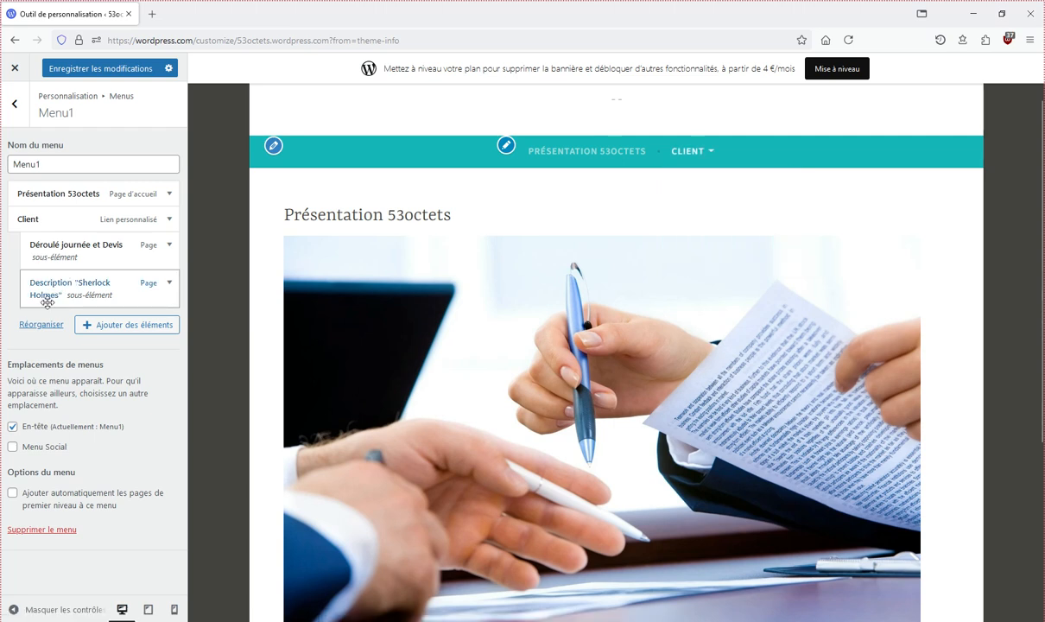
Place Description "Sherlock Holmes" above Déroulé journée et Devis under Client and save the menu changes.
drag(58, 293, 66, 256)
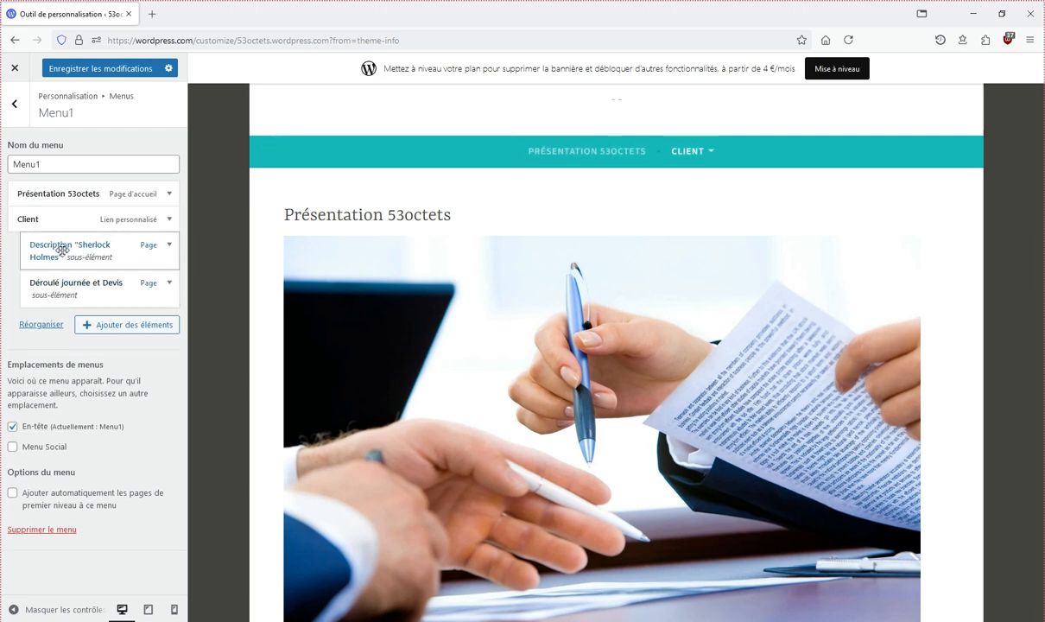
mouse_move(53, 293)
mouse_down()
mouse_move(65, 257)
mouse_move(63, 293)
mouse_up()
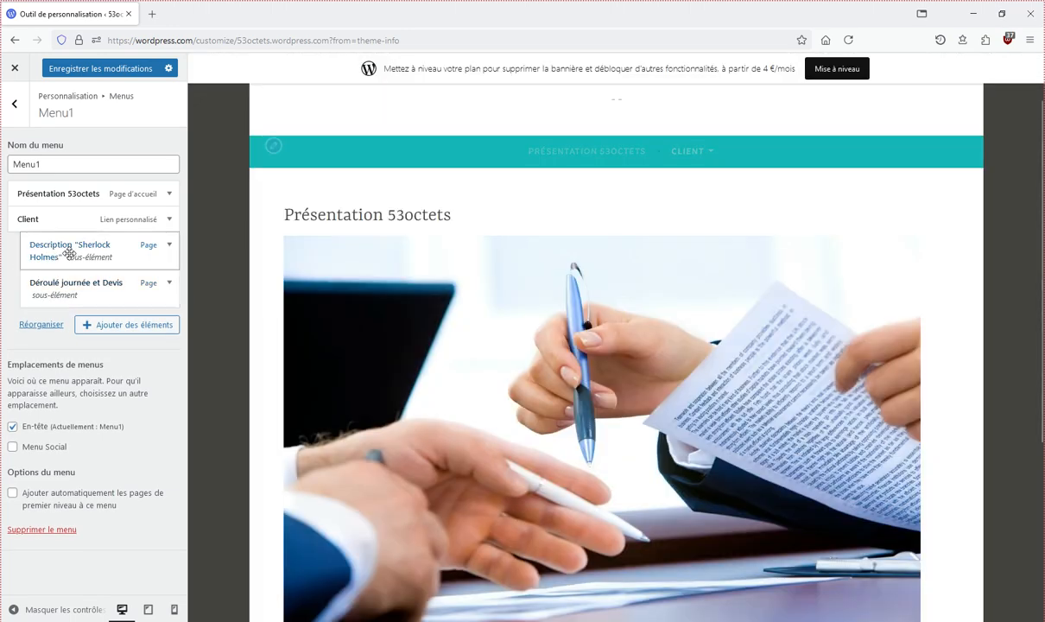
drag(62, 252, 56, 294)
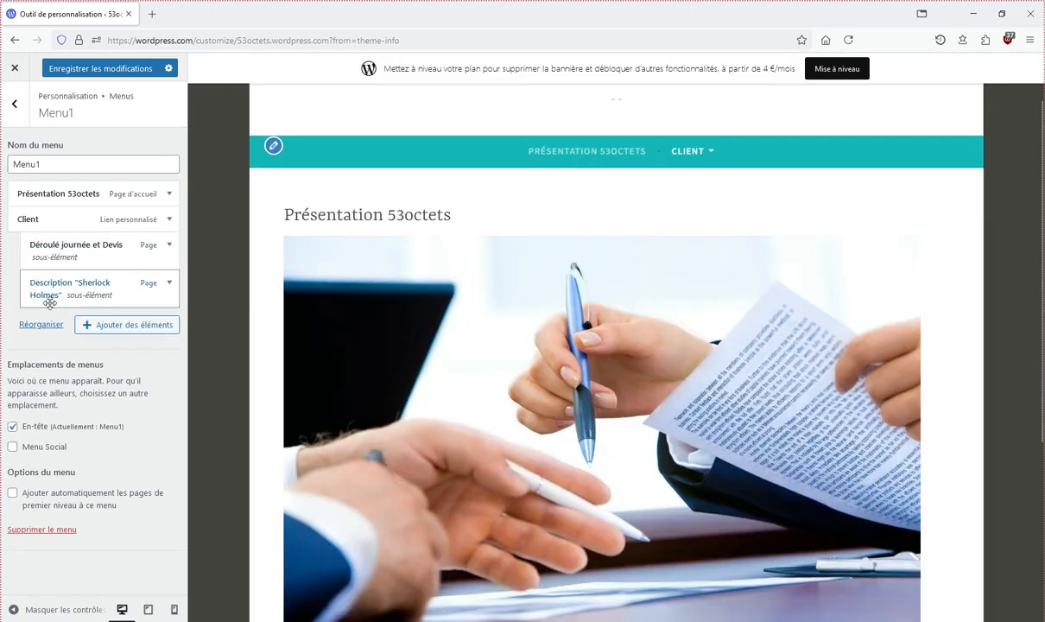
drag(49, 299, 70, 288)
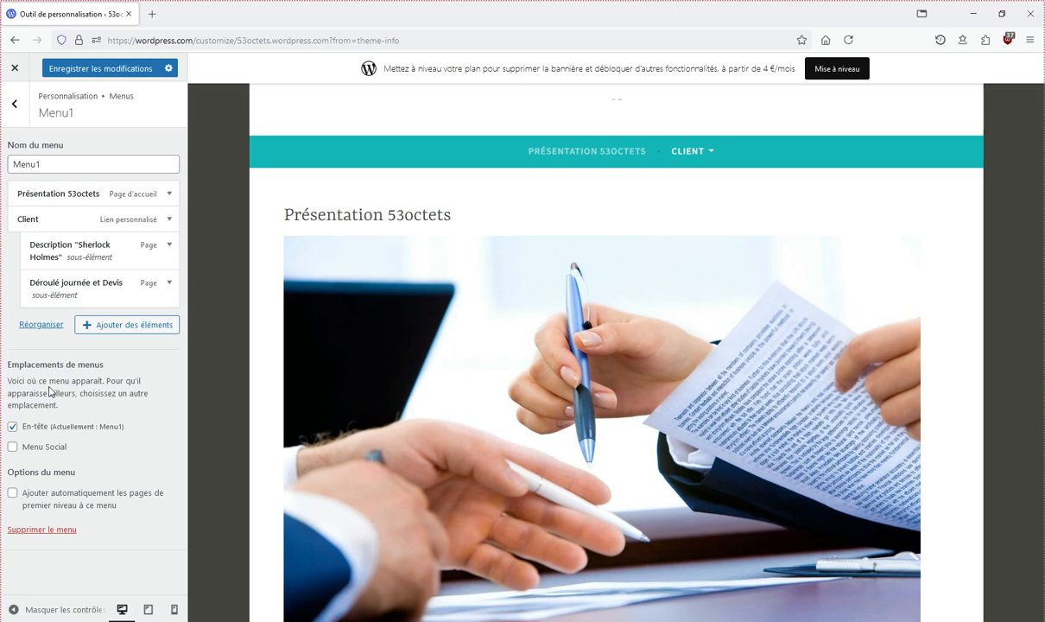
click(102, 70)
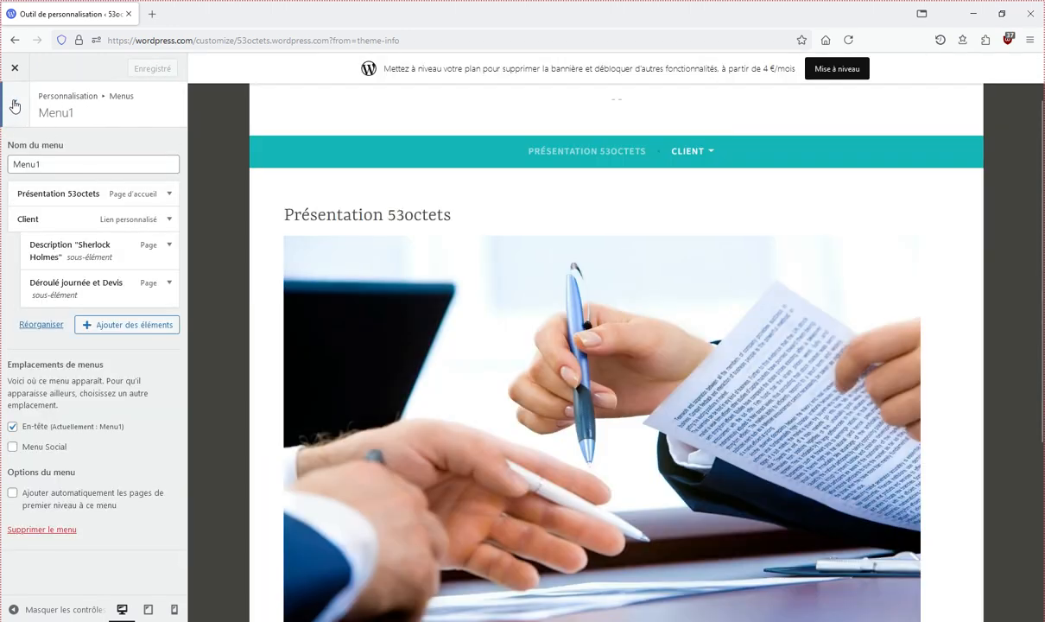
Leave the customizer and open the published 53octets site.
click(13, 104)
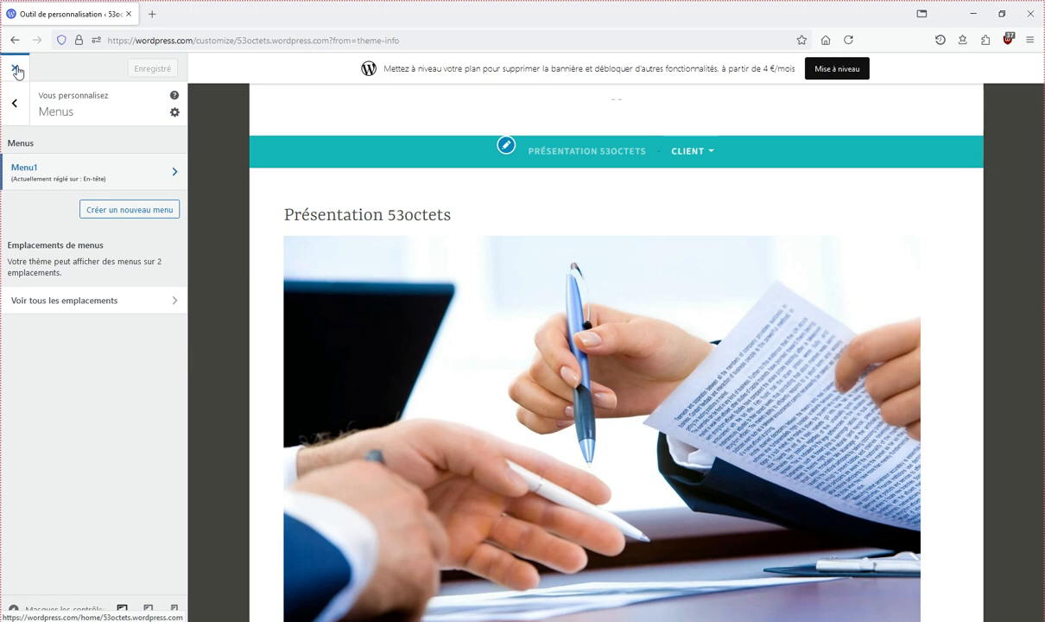
click(15, 70)
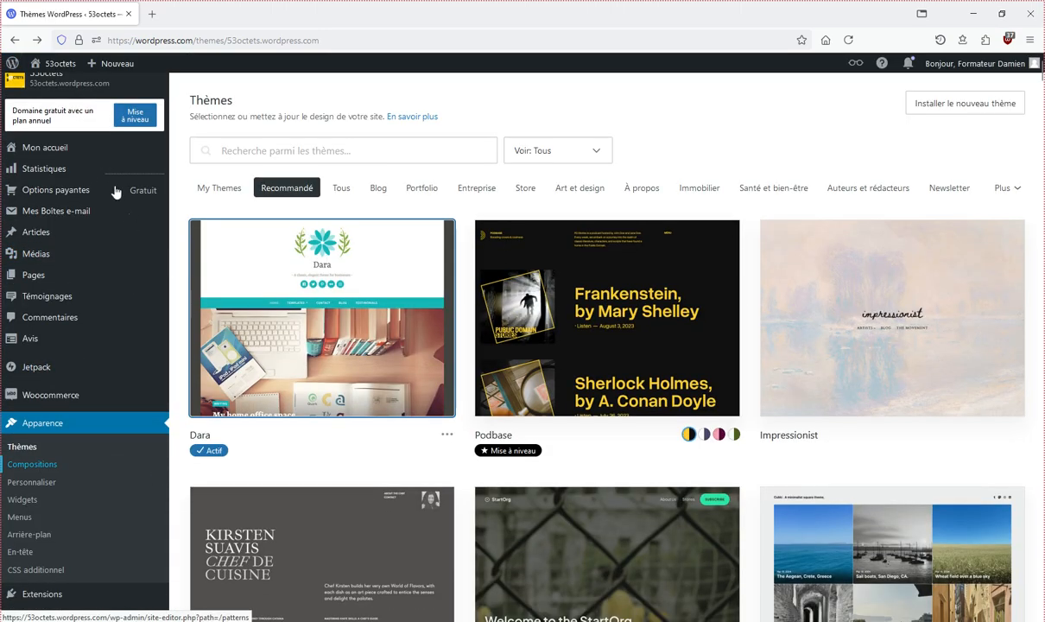
mouse_move(50, 69)
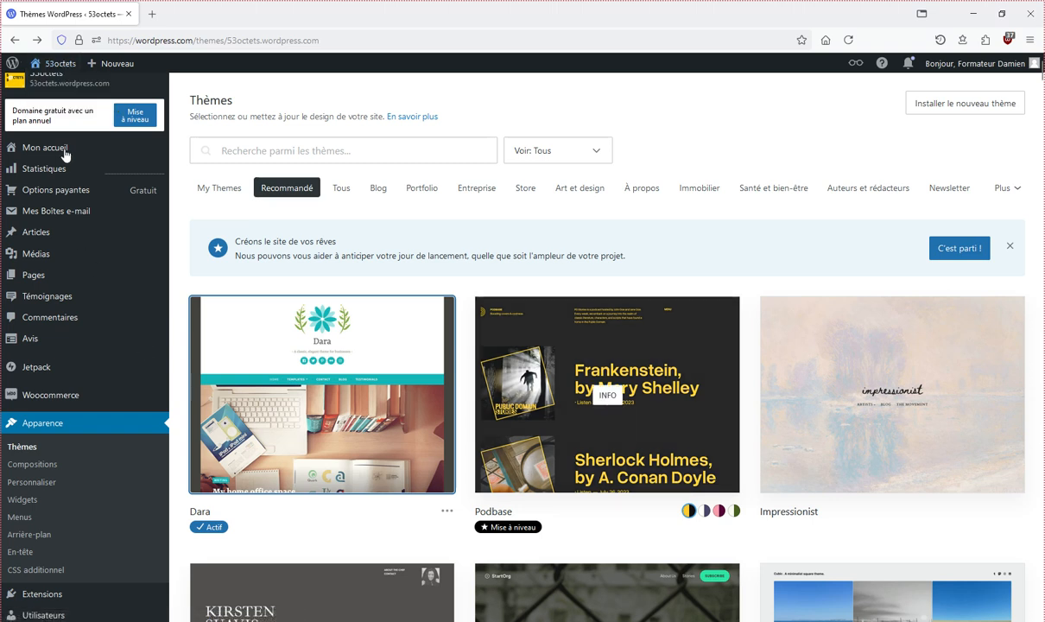
click(60, 65)
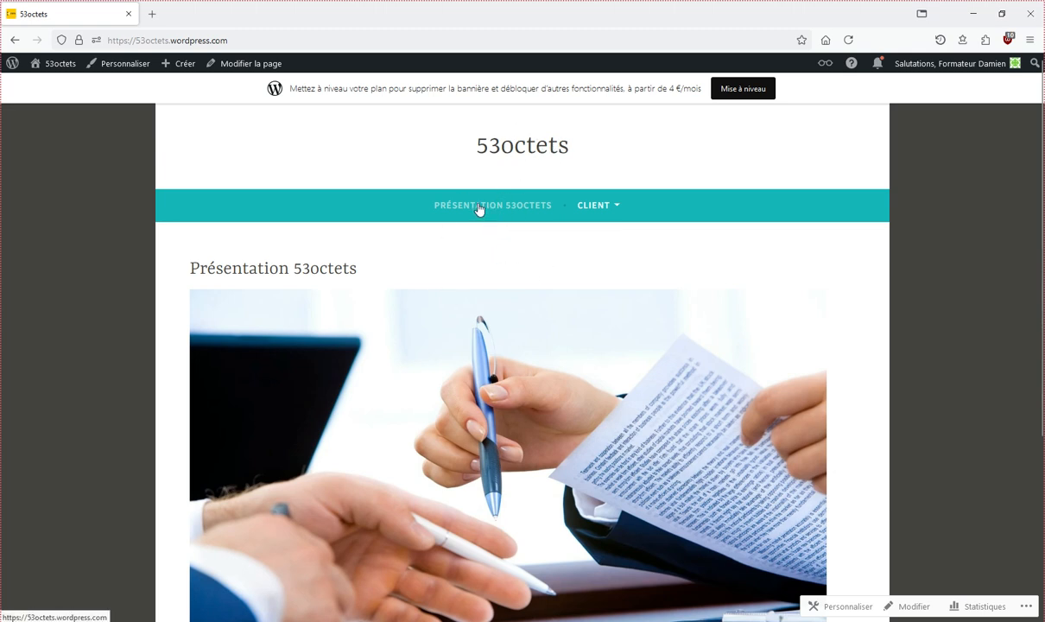
Check the new menu by visiting both Client sub-pages and returning to the Présentation 53octets page.
mouse_move(602, 214)
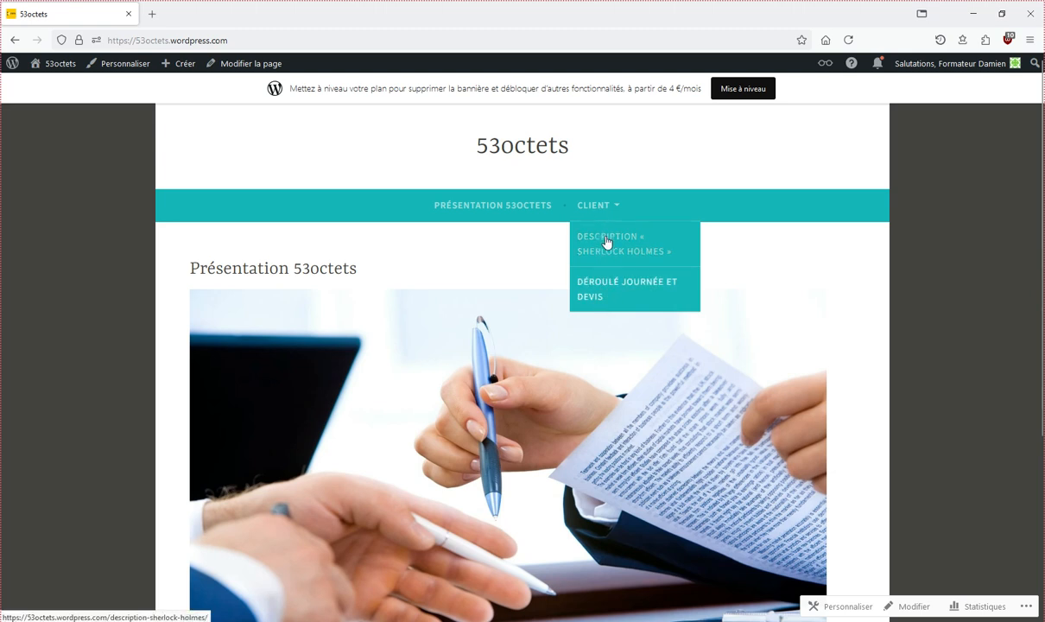
click(602, 298)
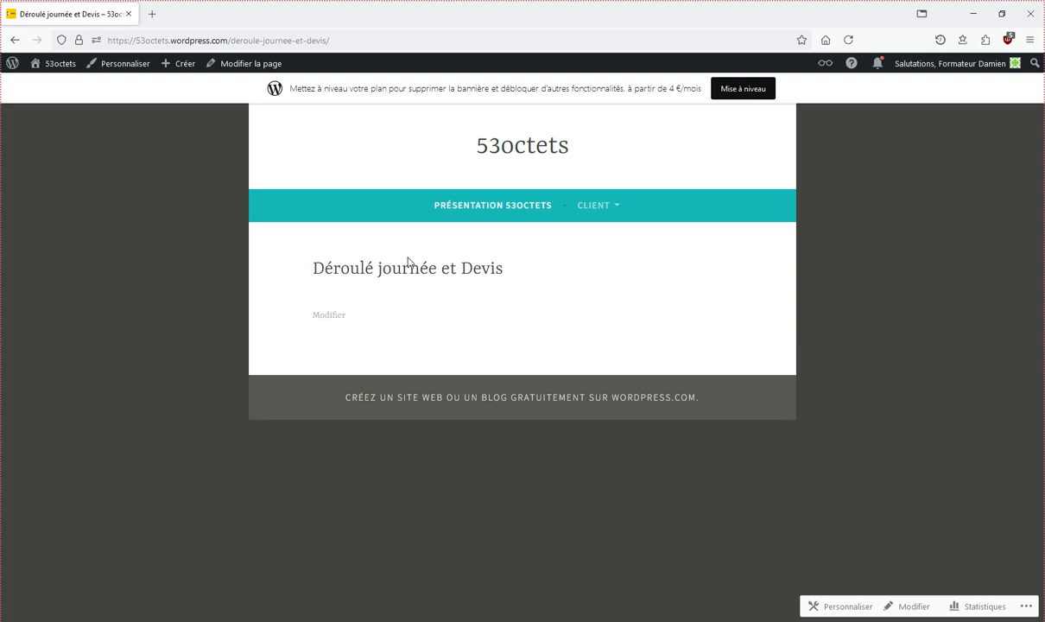
mouse_move(597, 205)
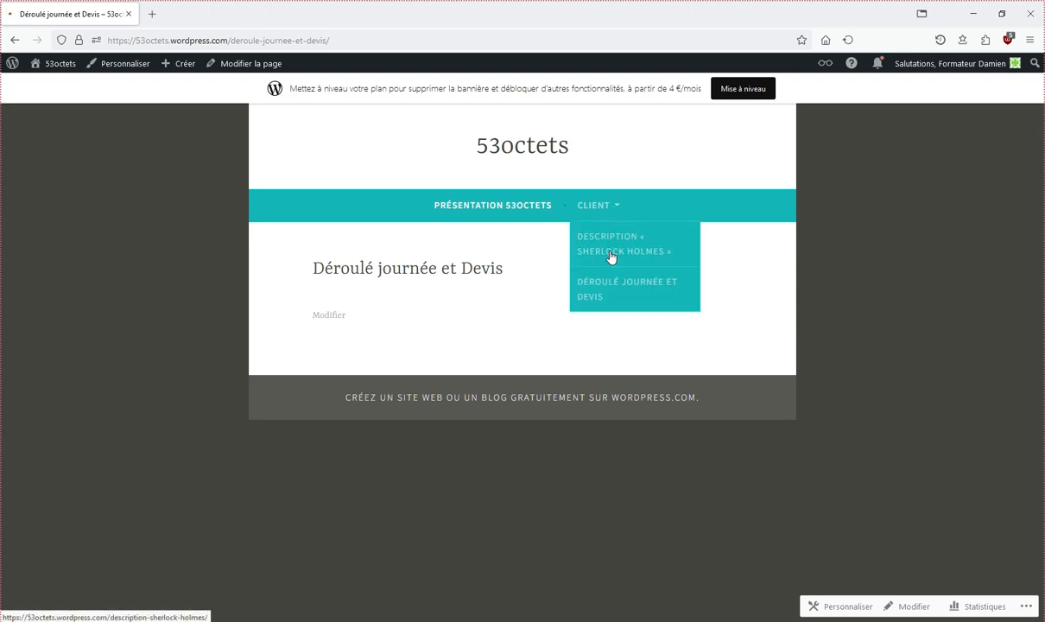
click(611, 255)
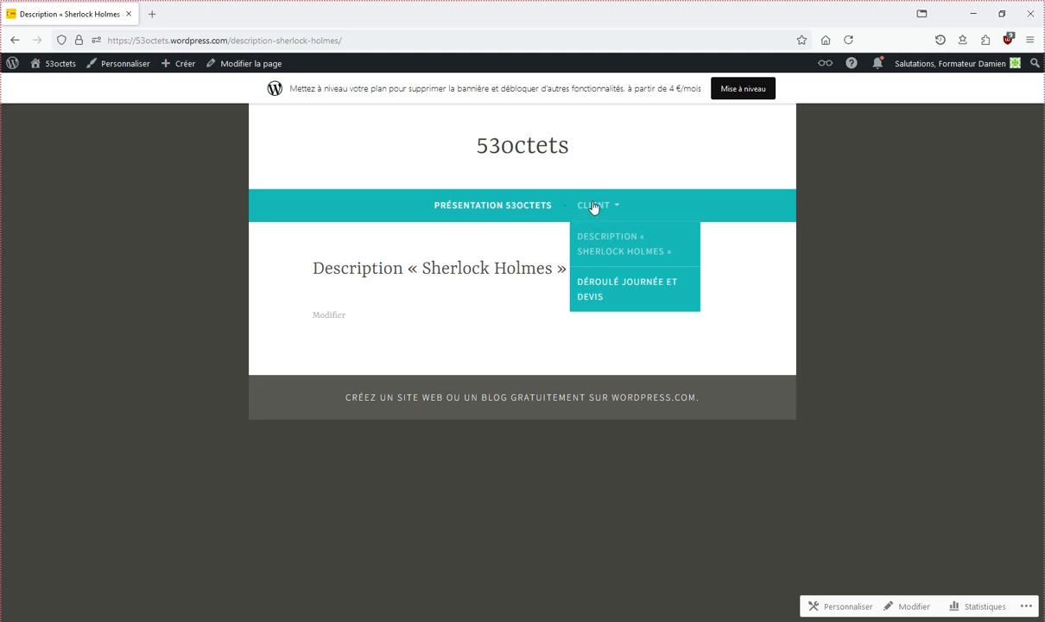
click(513, 207)
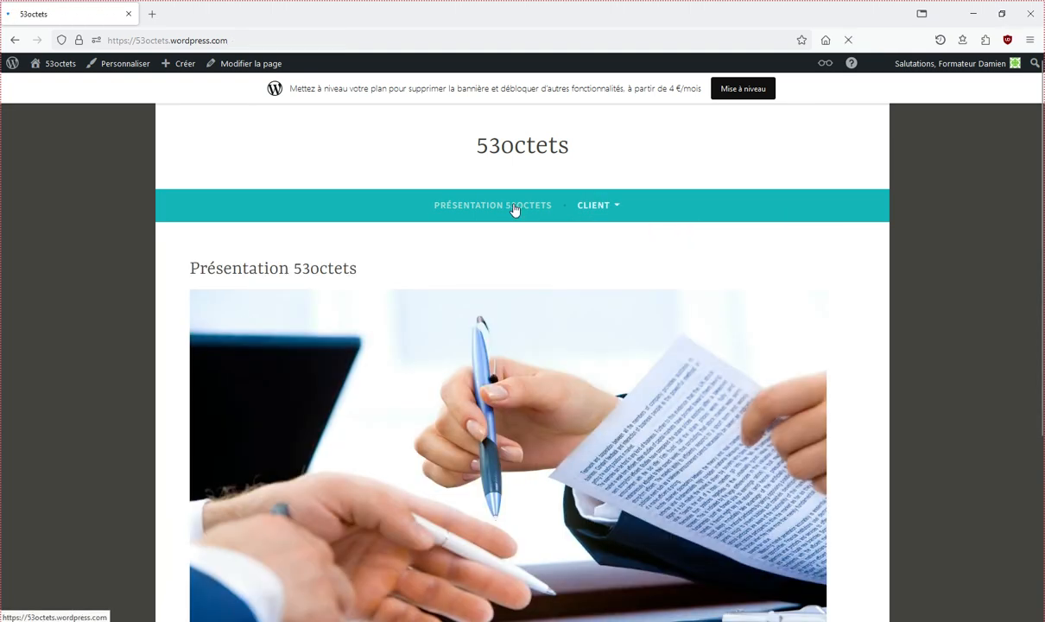